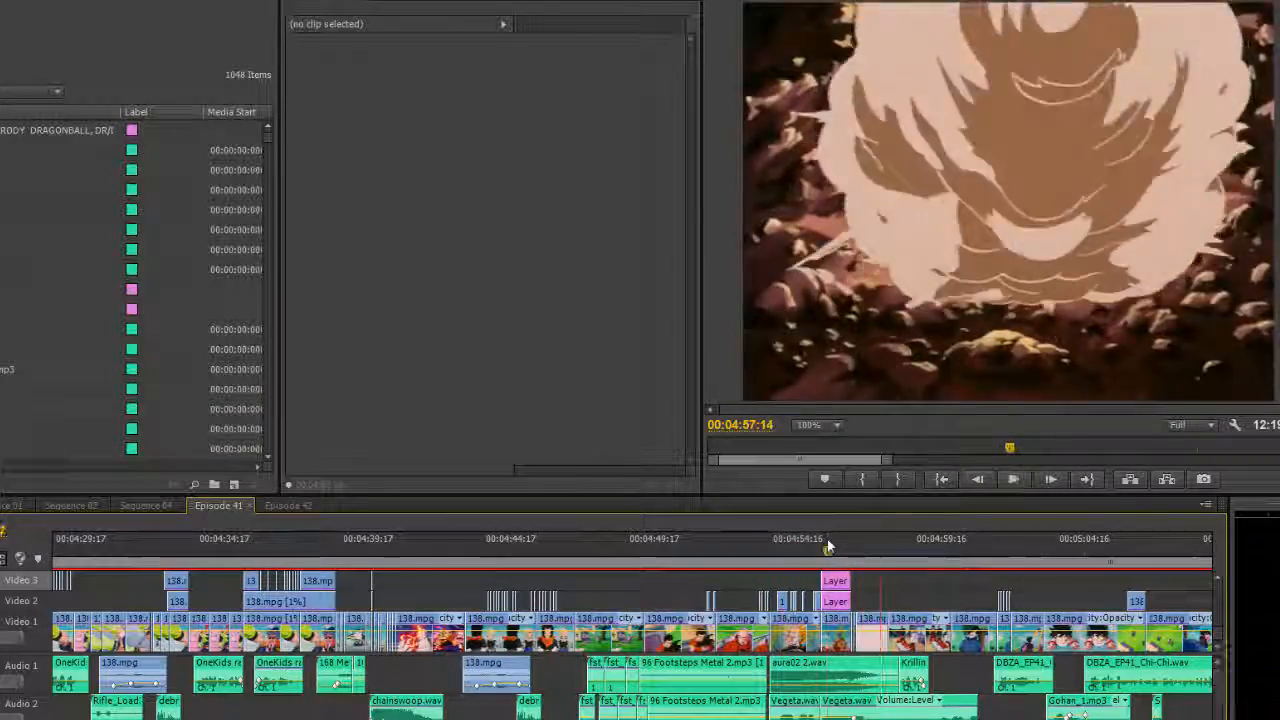
- Stop playback and jump back just before the explosion shot near 00:04:57
left_click(835, 538)
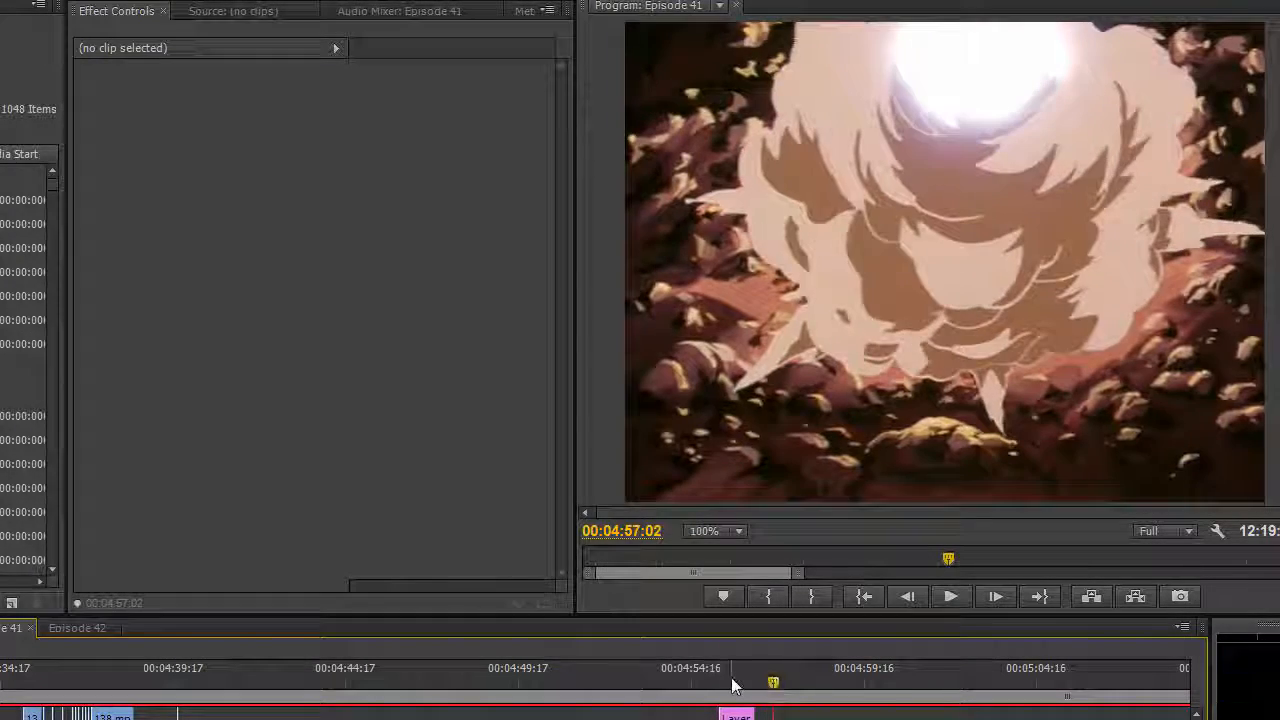
- Cue the moment before the explosion, zoom the timeline in and scrub through the explosion
left_click(735, 684)
key("equal")
left_click_drag(735, 684, 713, 686)
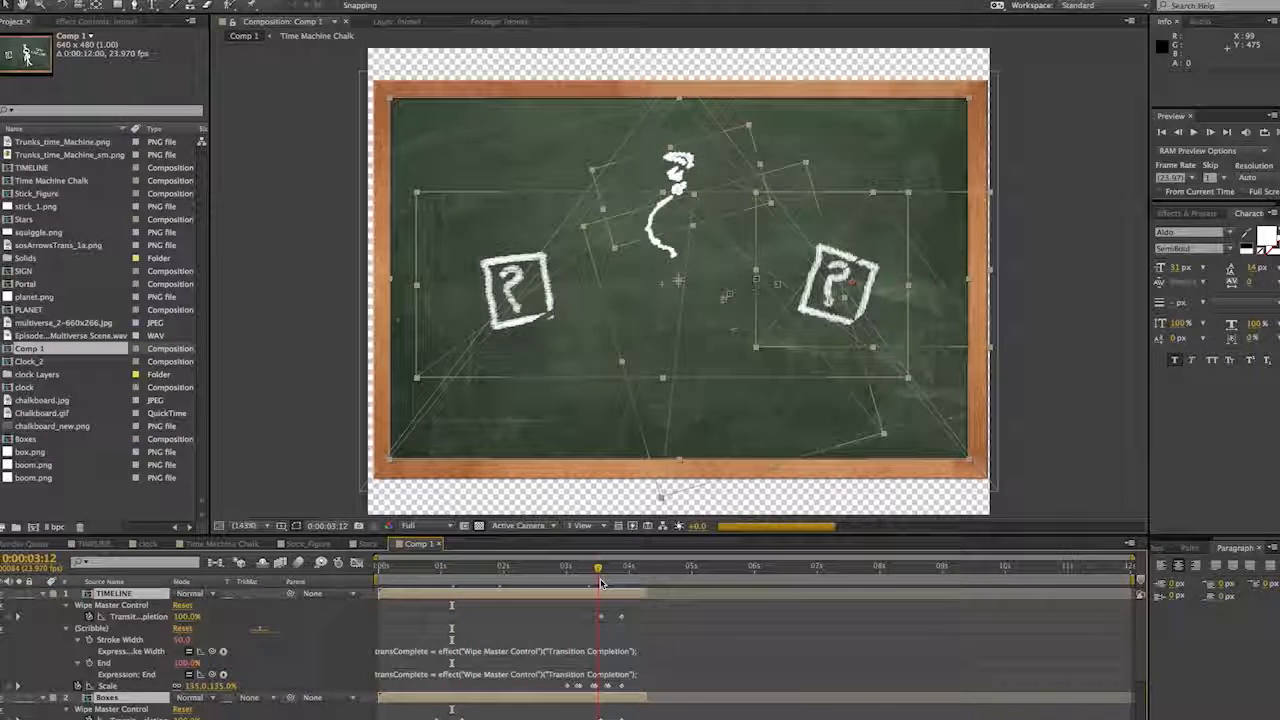
- Scrub Comp 1 to the NEW TIMELINE! chalk drawing, then scrub the clock comp to frame 19
left_click_drag(601, 568, 822, 568)
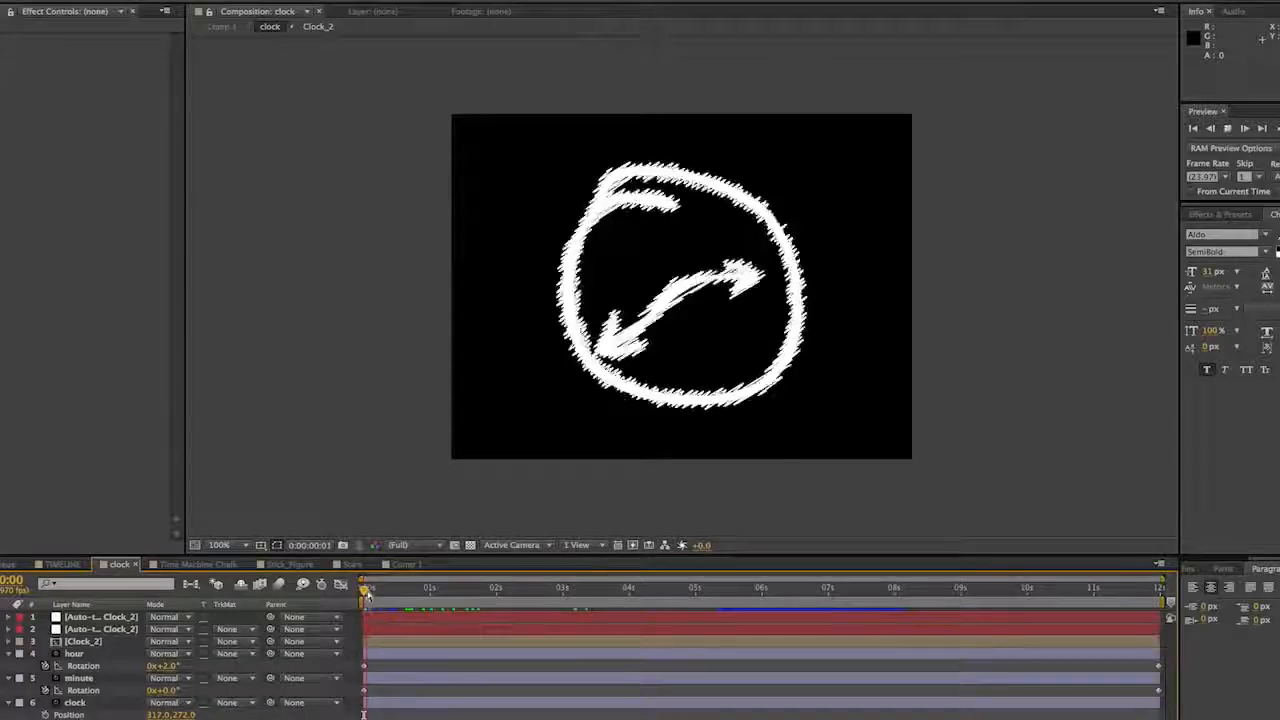
left_click_drag(367, 593, 425, 600)
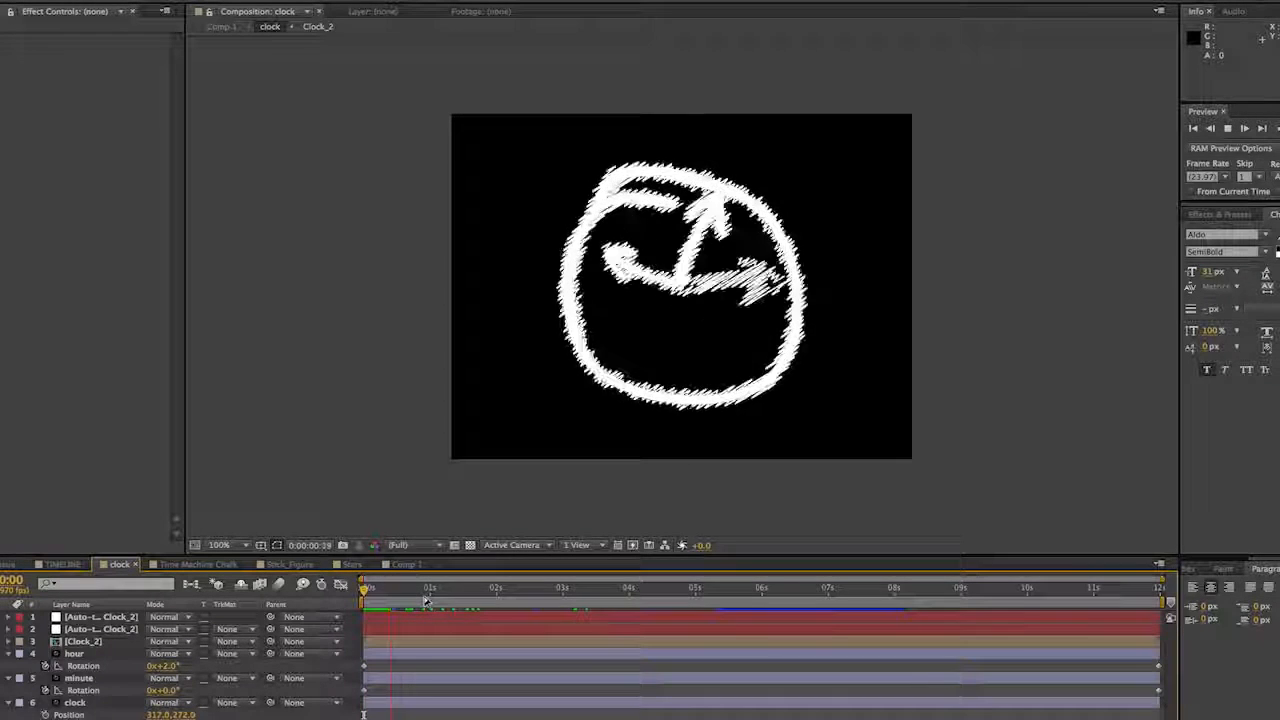
- RAM-preview the chalk clock hands animating
key("space")
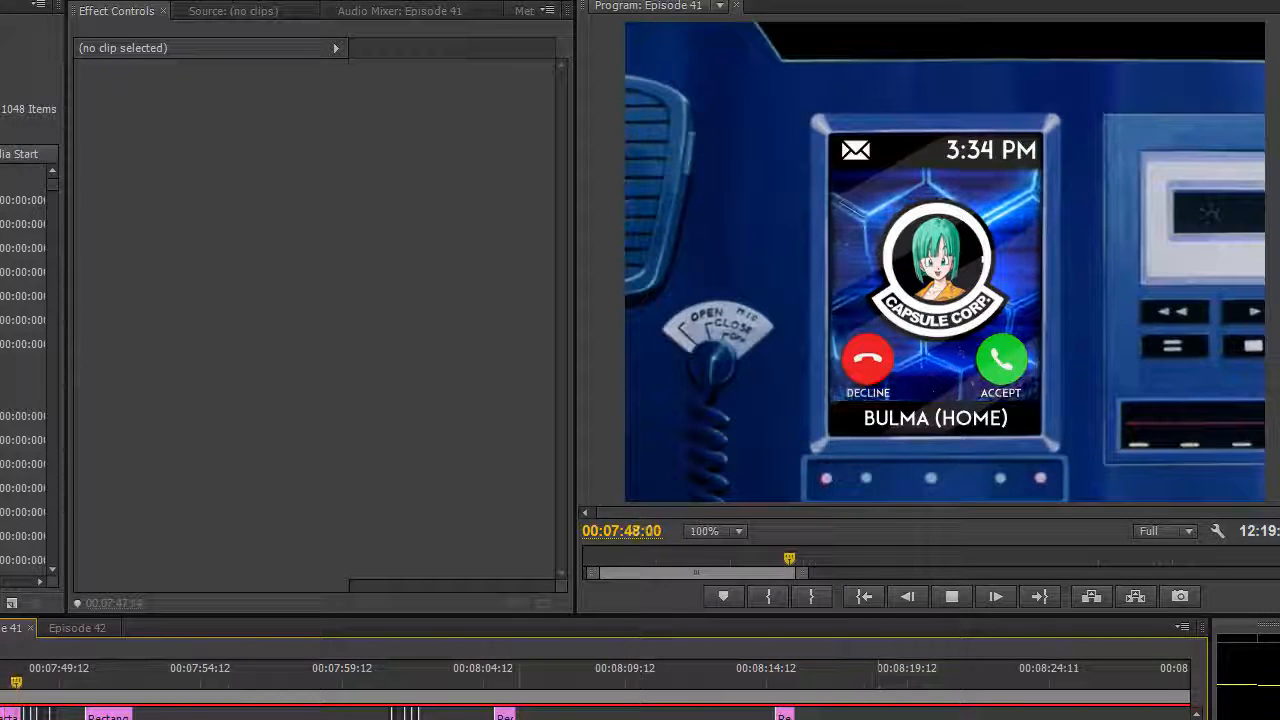
- Play through the phone-call GUI shots, stop on the Capsule Corp logo and return to 00:08:04:21
left_click(23, 686)
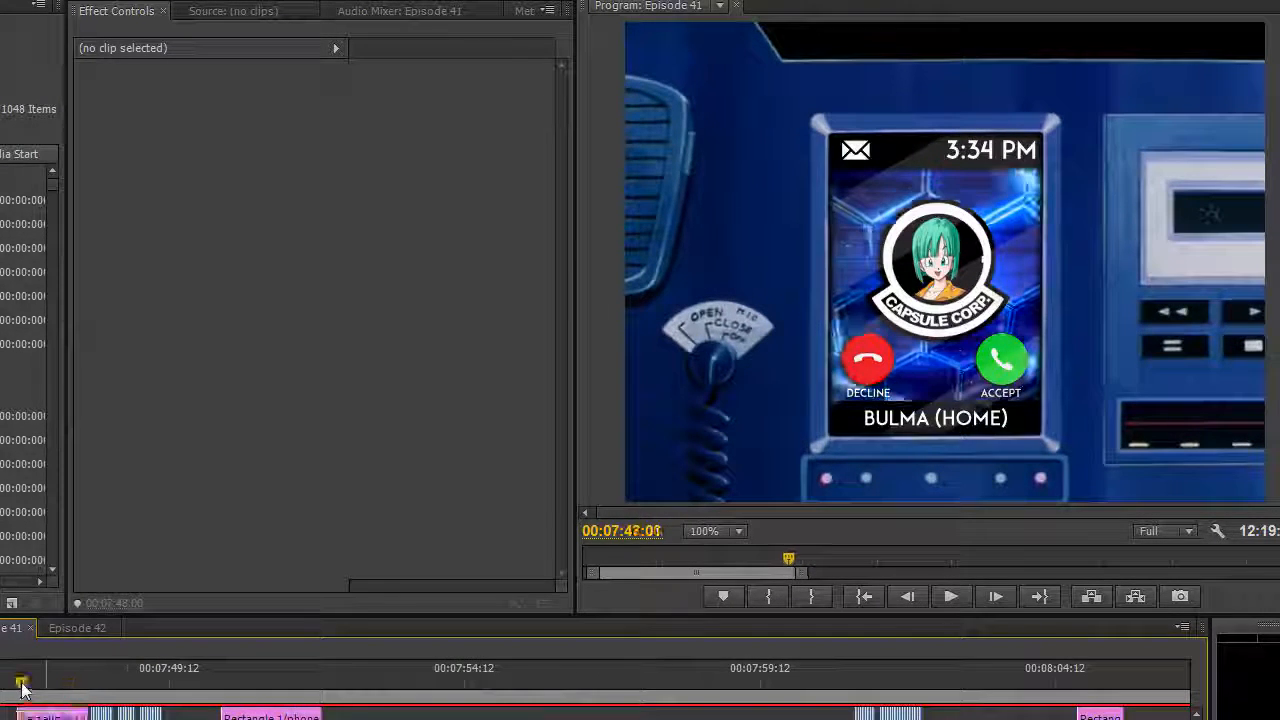
key("space")
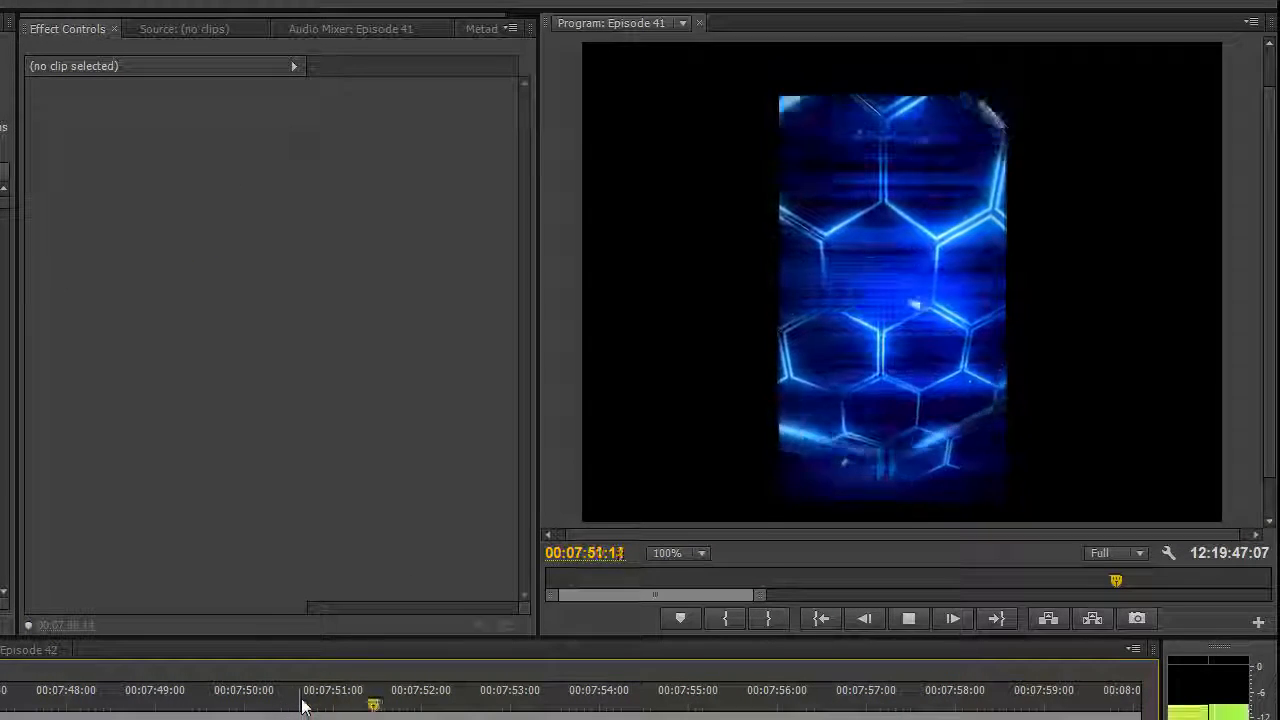
key("space")
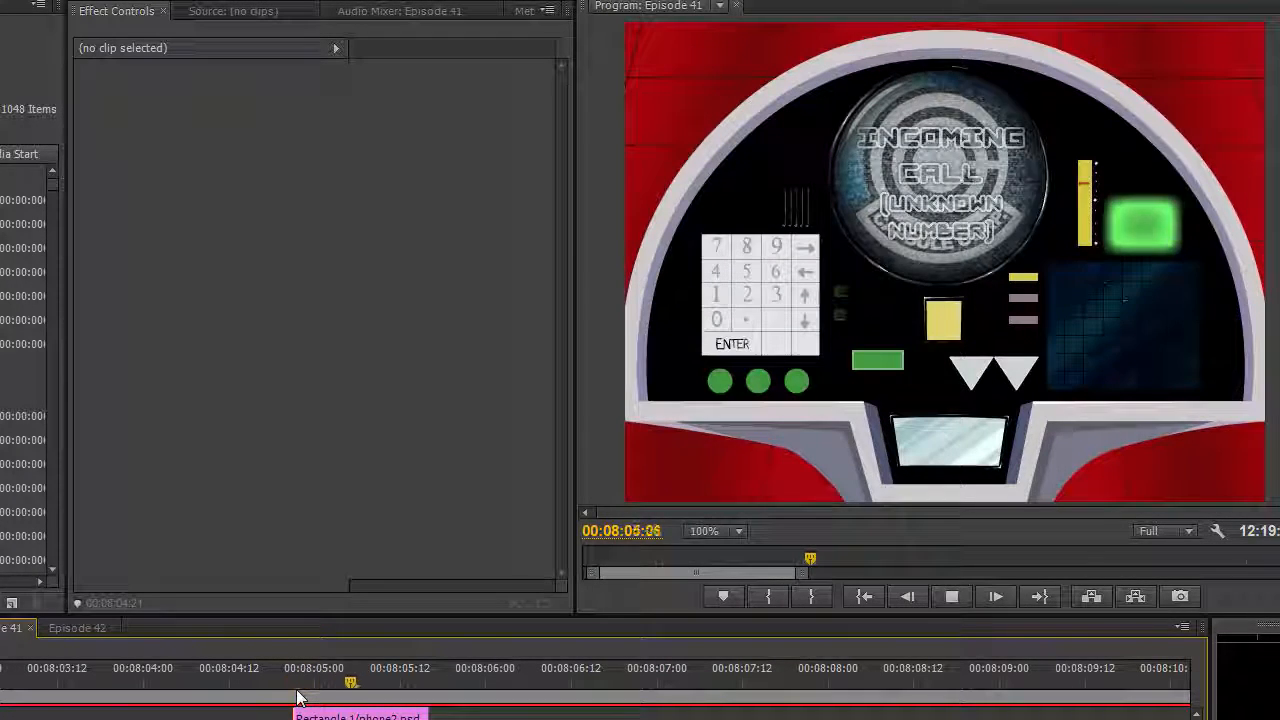
left_click(293, 690)
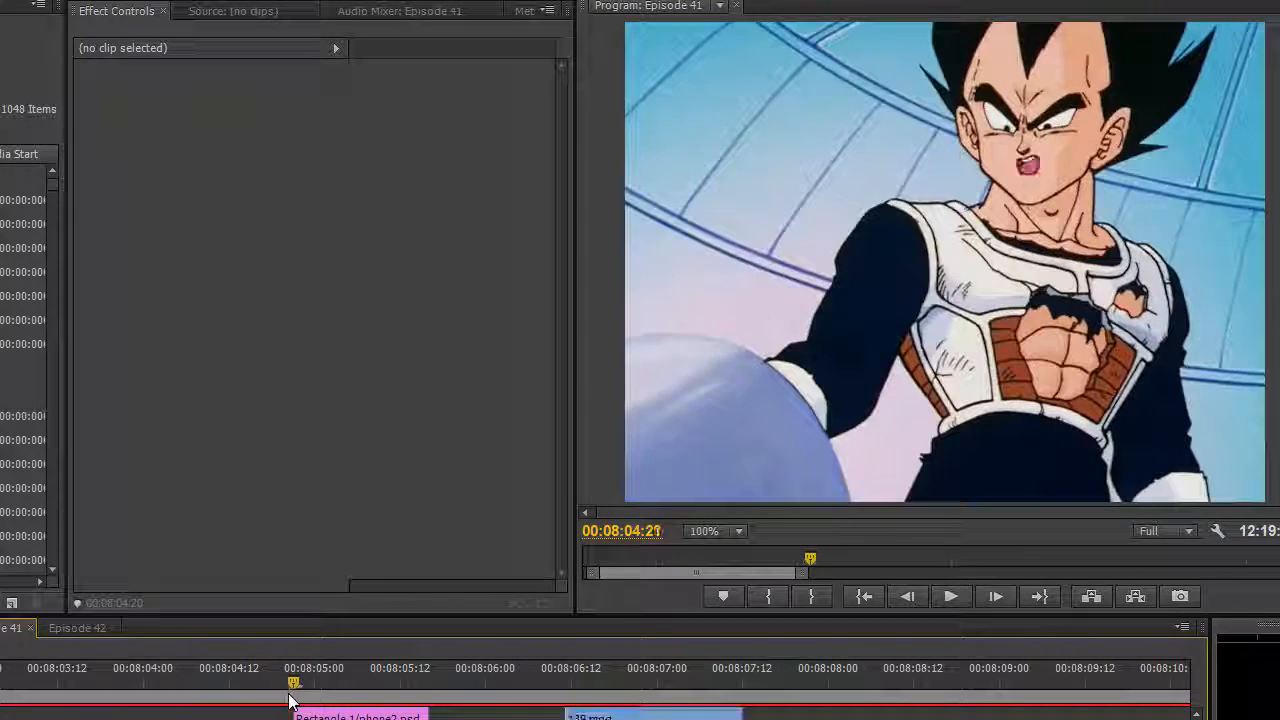
- Select the kurihand1.psd hand clip and nudge its Position Y lower on the phone screen
mouse_move(740, 712)
left_mouse_down()
mouse_move(580, 700)
mouse_move(598, 690)
left_mouse_up()
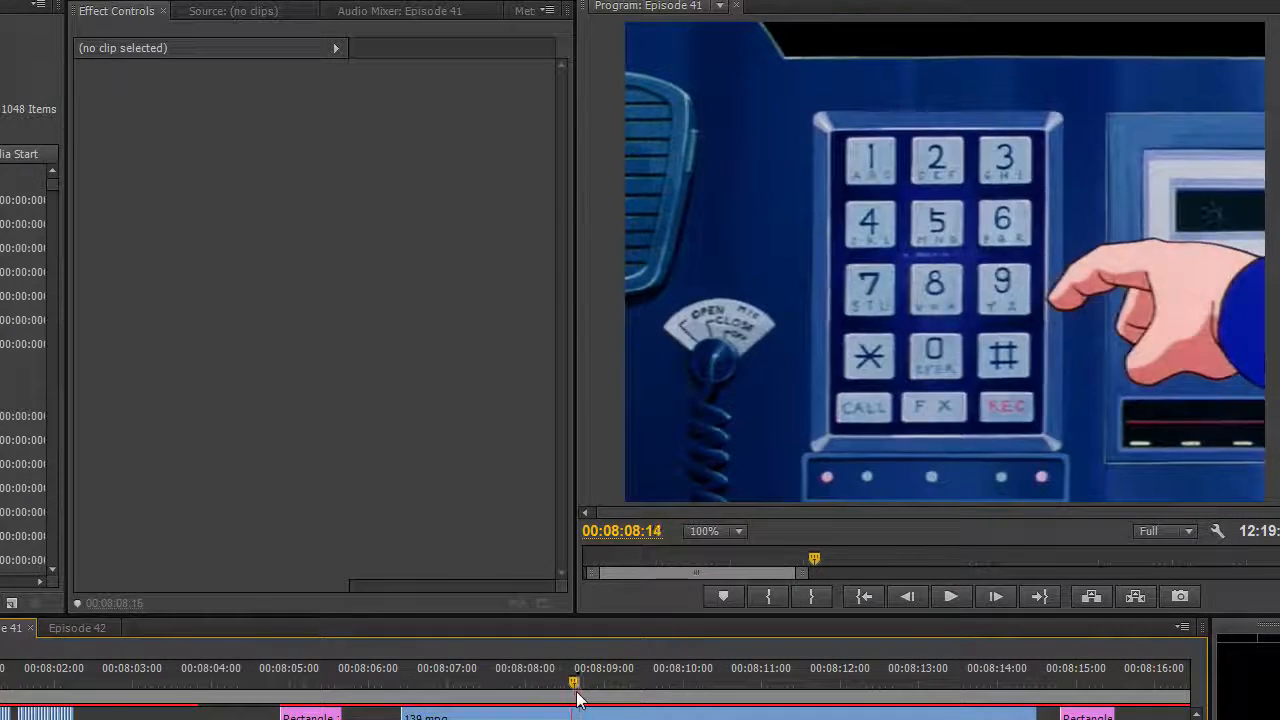
left_click(430, 717)
left_click(96, 90)
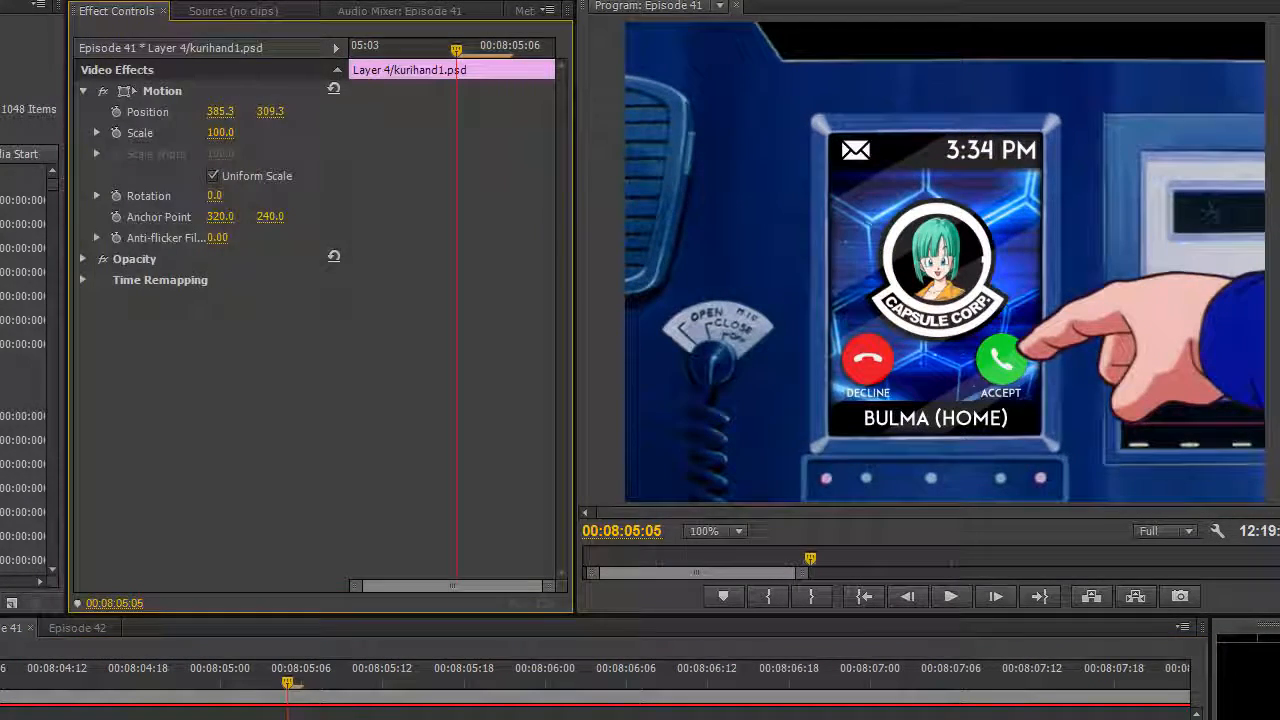
left_click_drag(270, 111, 262, 182)
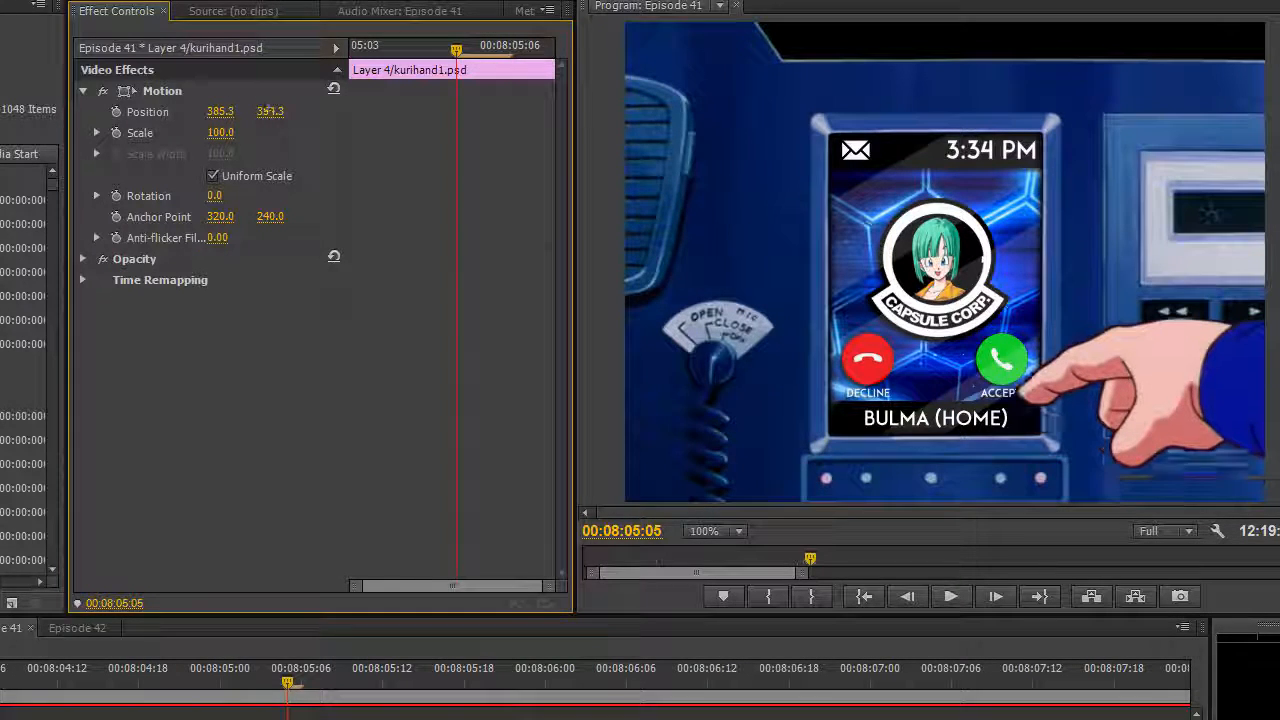
left_click_drag(290, 685, 405, 685)
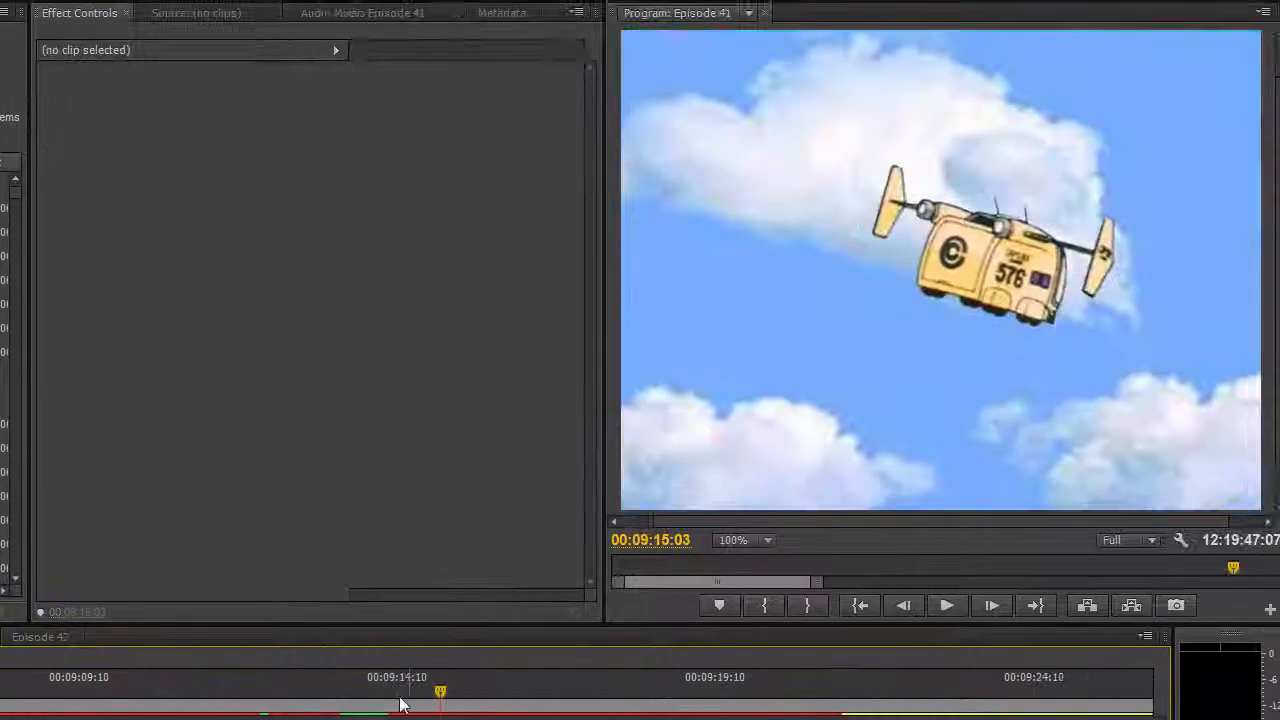
- Select the flying ship clip near 00:09:15 to inspect its effects
left_click(400, 690)
scroll(150, 316, "down", 3)
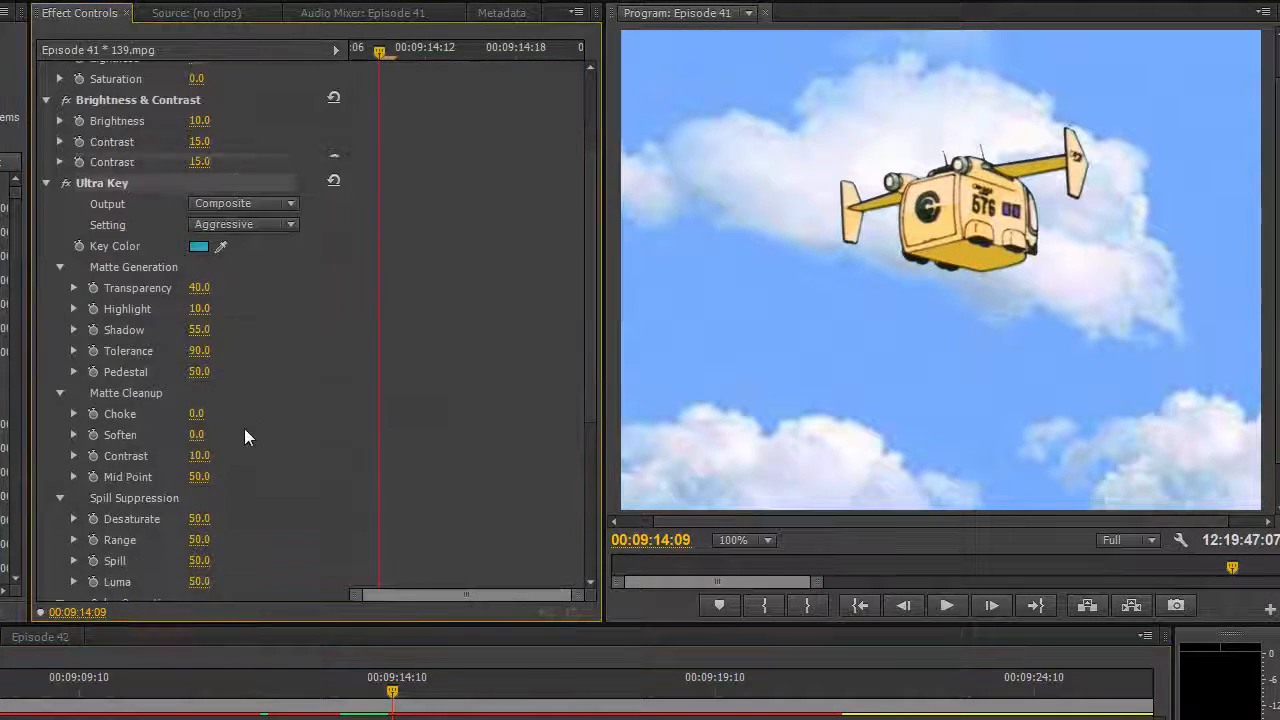
scroll(244, 428, "down", 5)
scroll(244, 428, "down", 3)
scroll(338, 381, "up", 10)
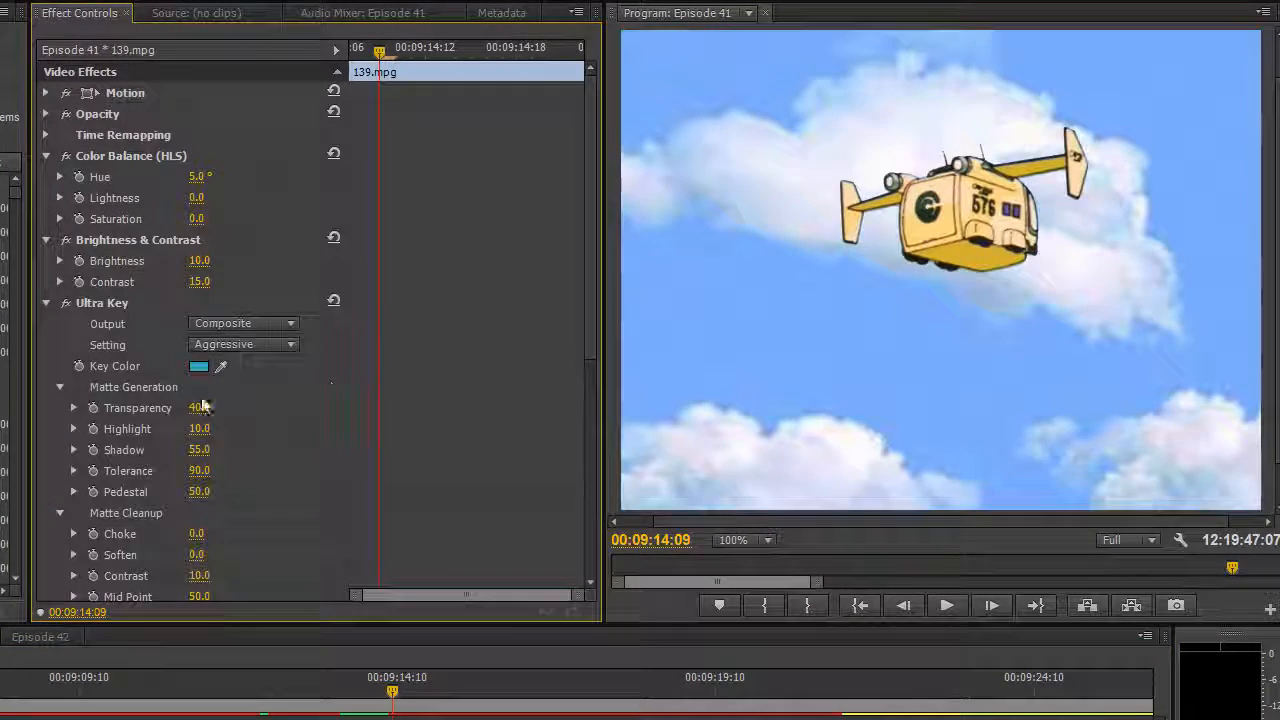
- Sample the cyan background as the Ultra Key colour, toggle the Eight-Point Garbage Matte outline, and scrub through the ship shot
left_click(221, 366)
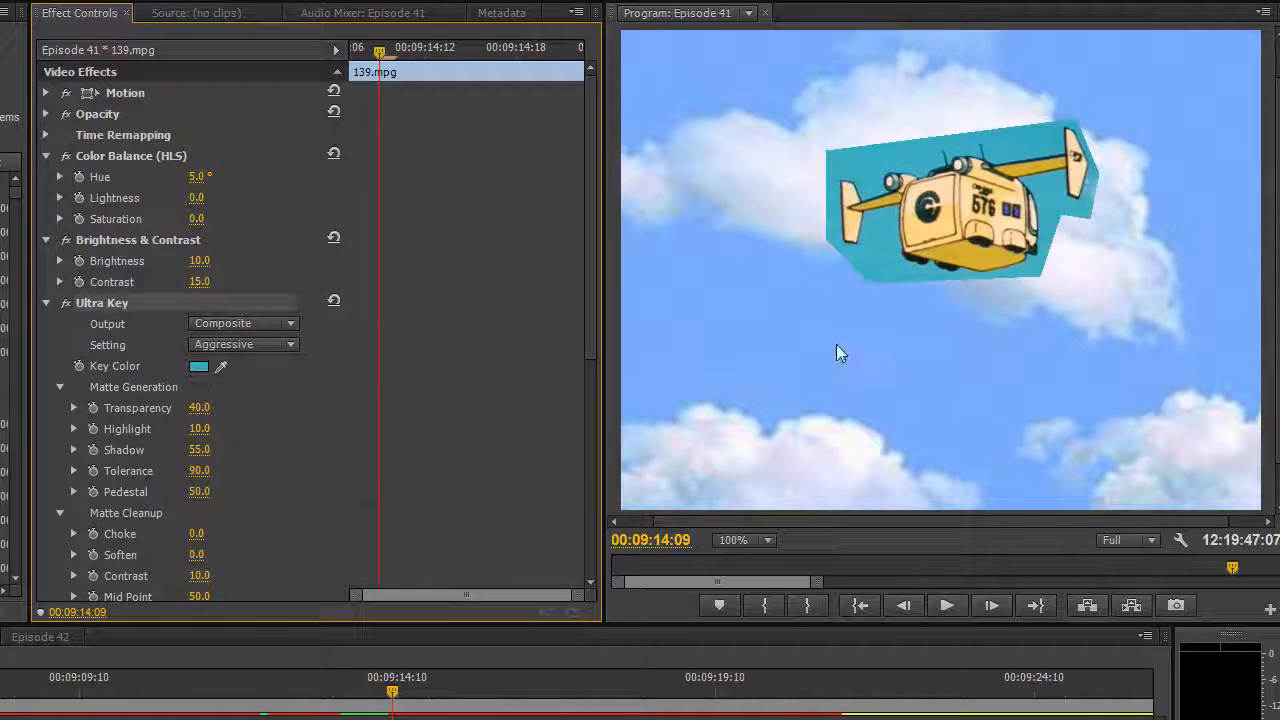
left_click(840, 352)
scroll(297, 370, "down", 10)
left_click(180, 407)
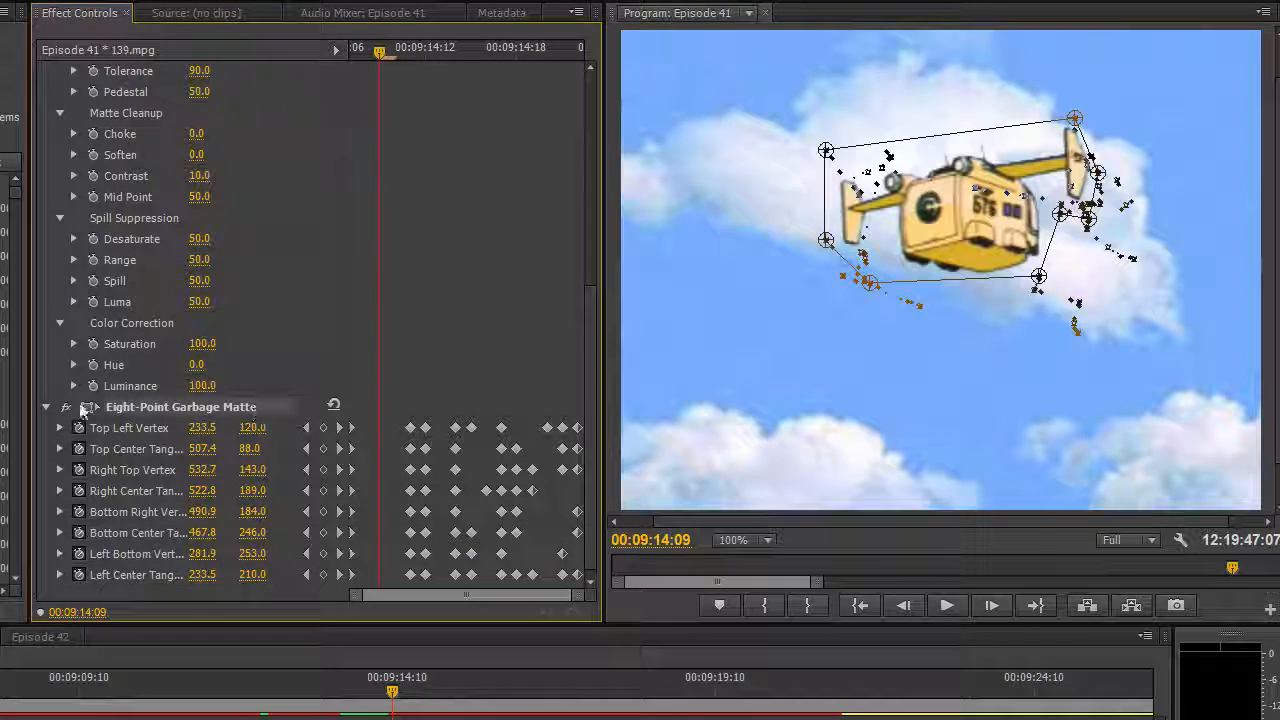
left_click(798, 363)
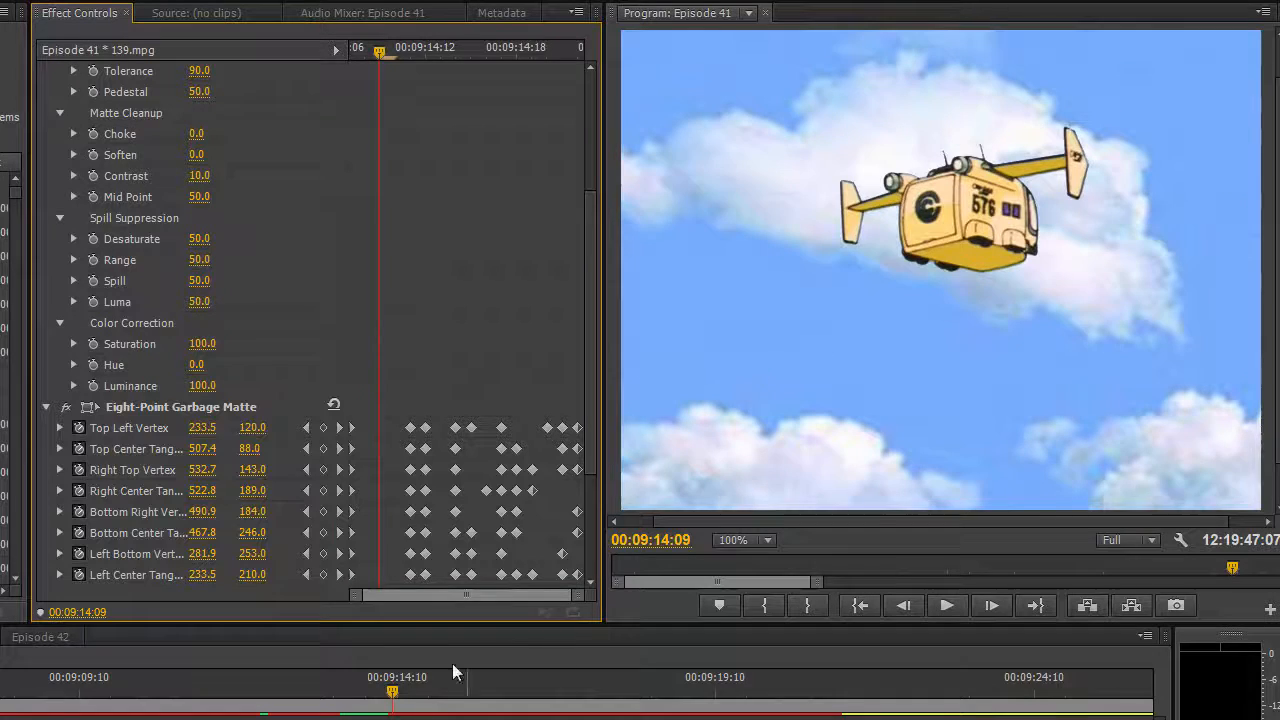
left_click_drag(393, 695, 695, 710)
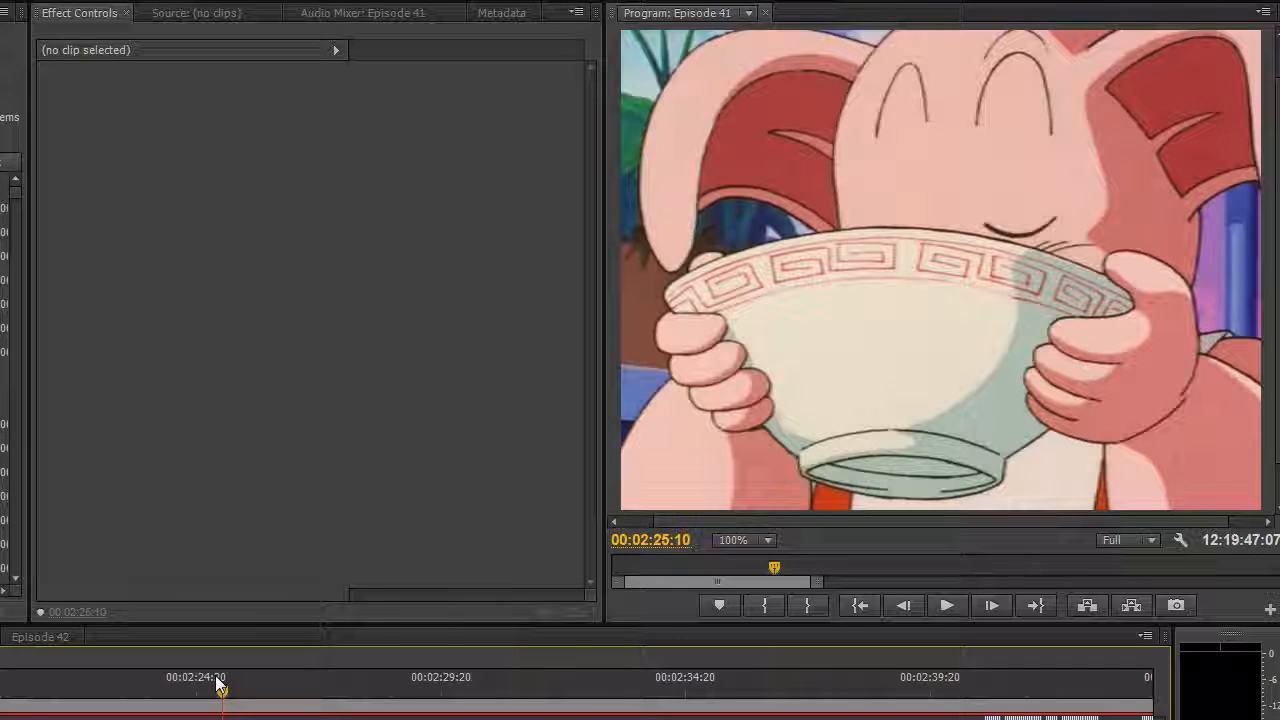
- Play the pig character's bowl-draining shot from 00:02:25 and stop near 00:02:29
key("space")
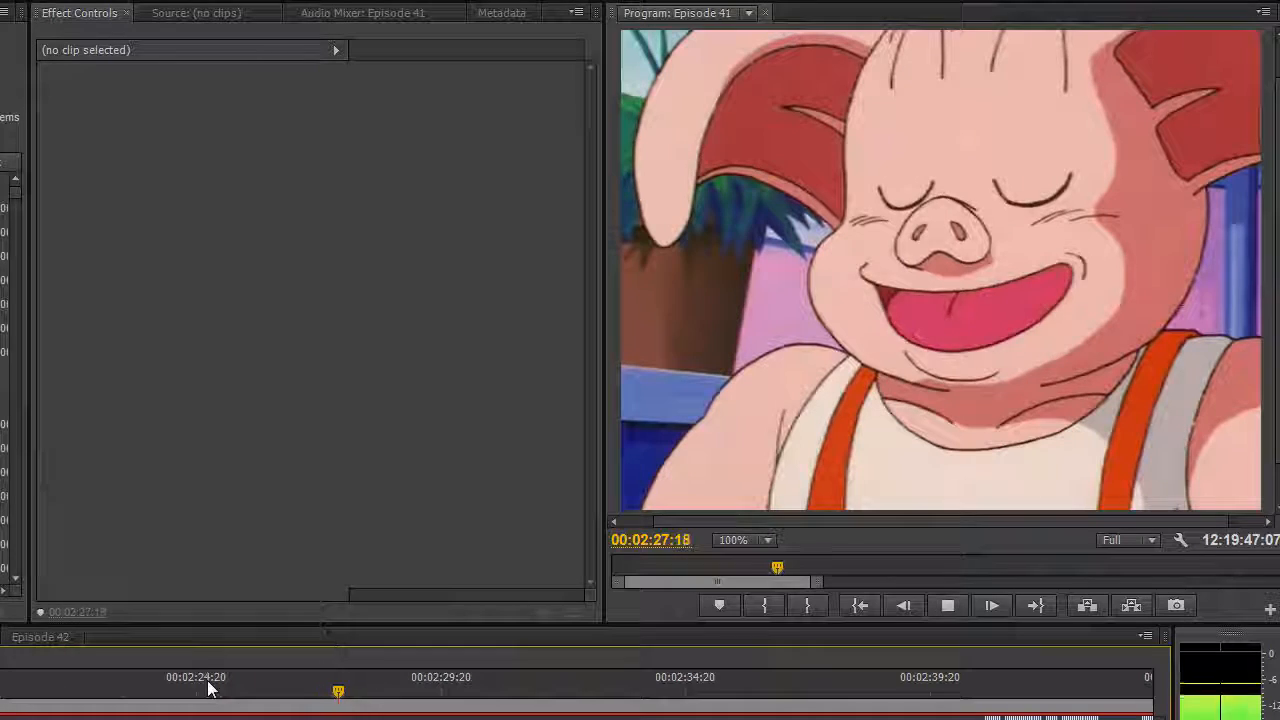
key("space")
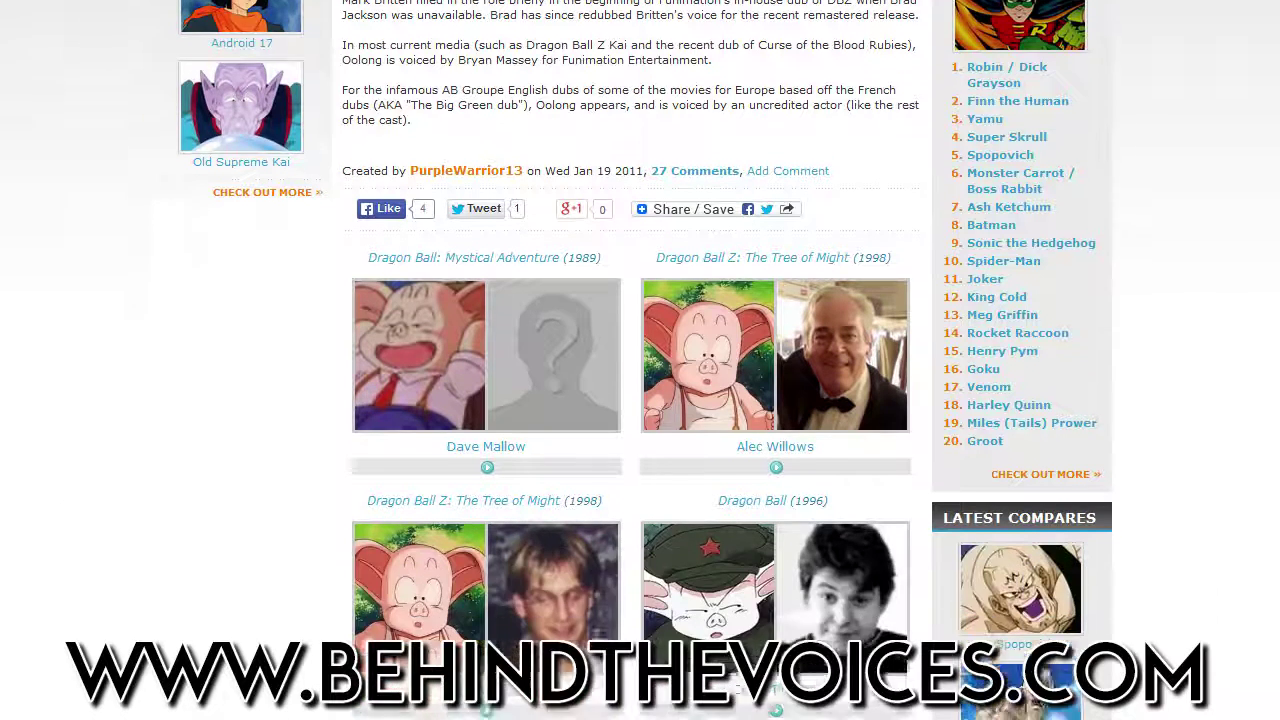
scroll(543, 338, "down", 3)
scroll(543, 338, "down", 3)
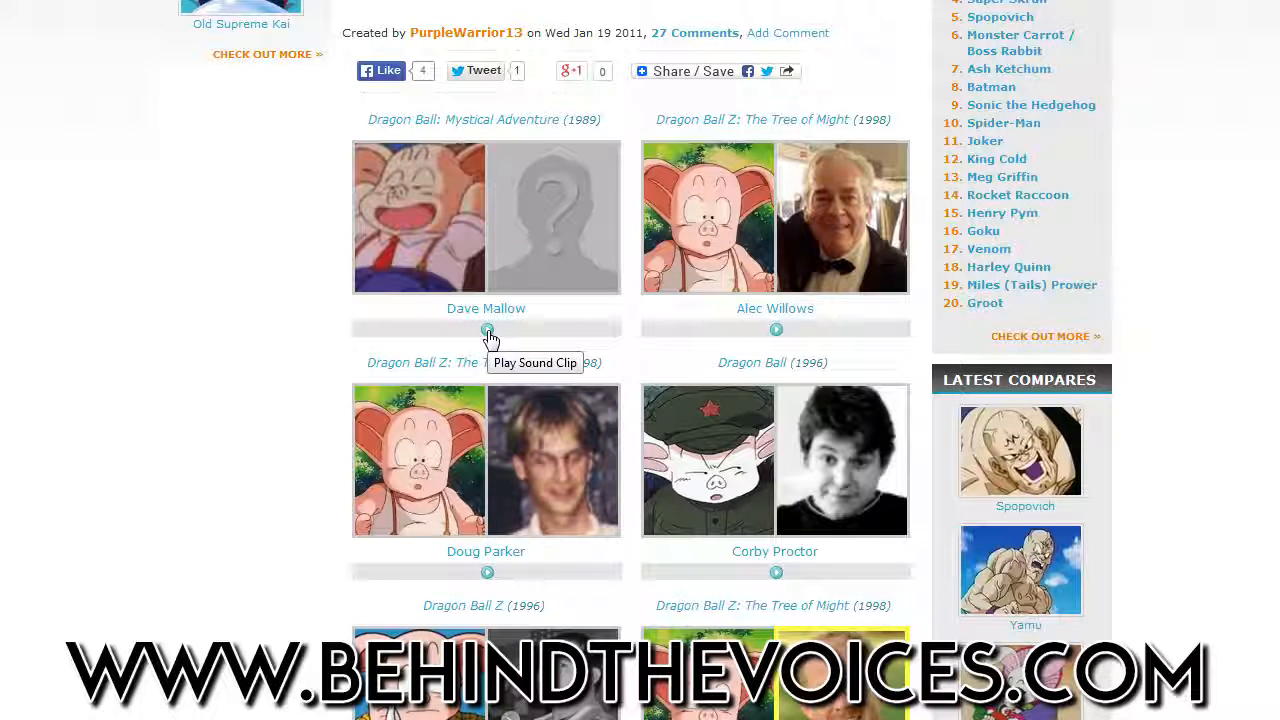
- Play the voice sample for the 1989 Mystical Adventure entry
left_click(488, 332)
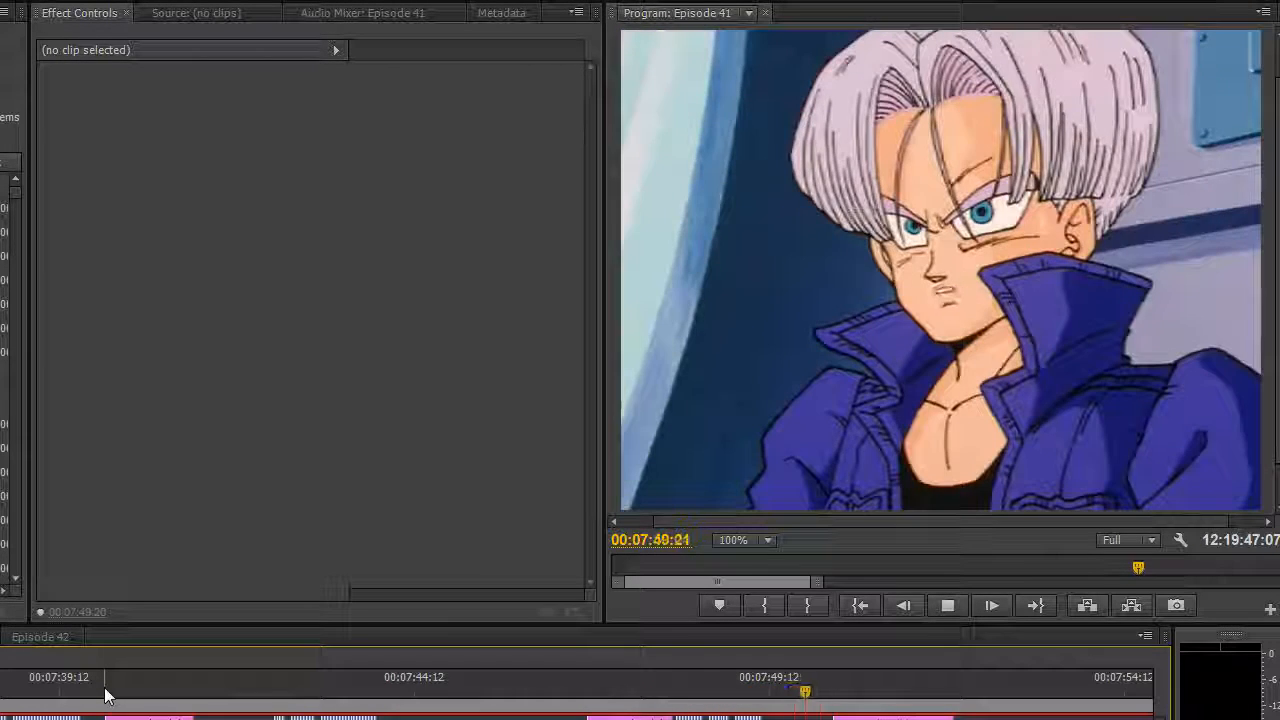
- Stop playback on Bulma's Capsule Corp incoming-call phone shot at 00:07:51:14
key("space")
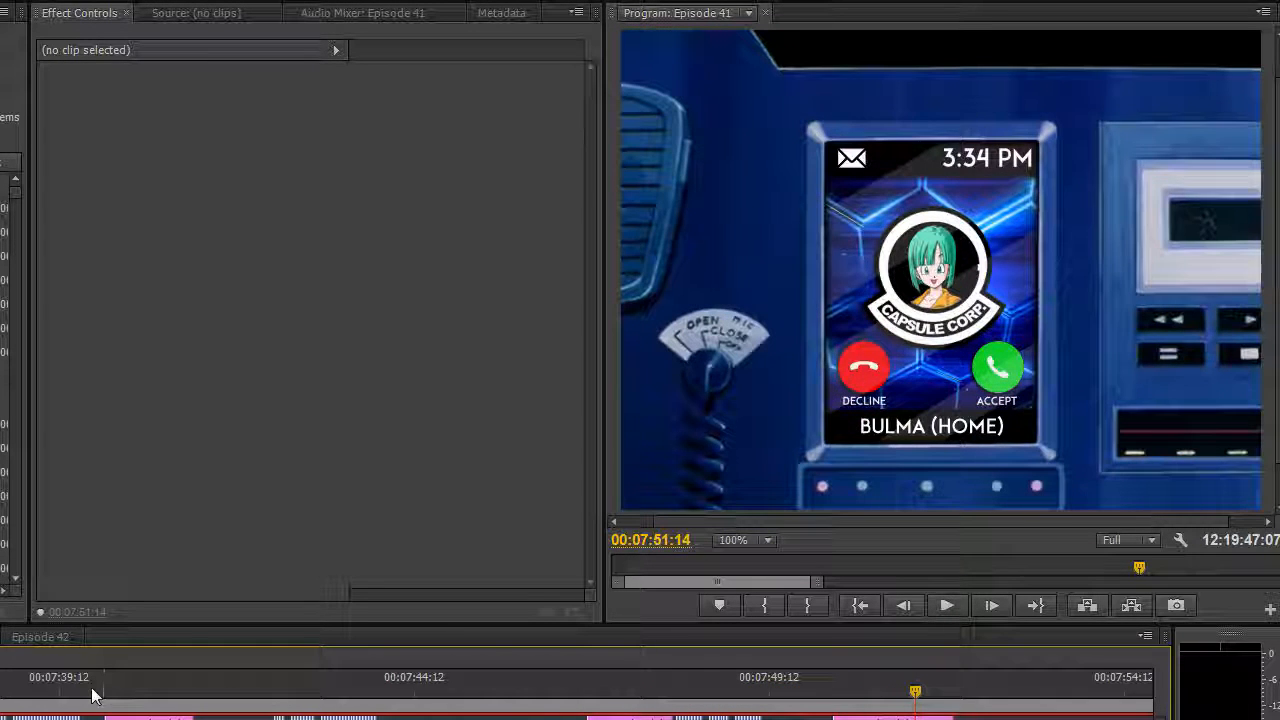